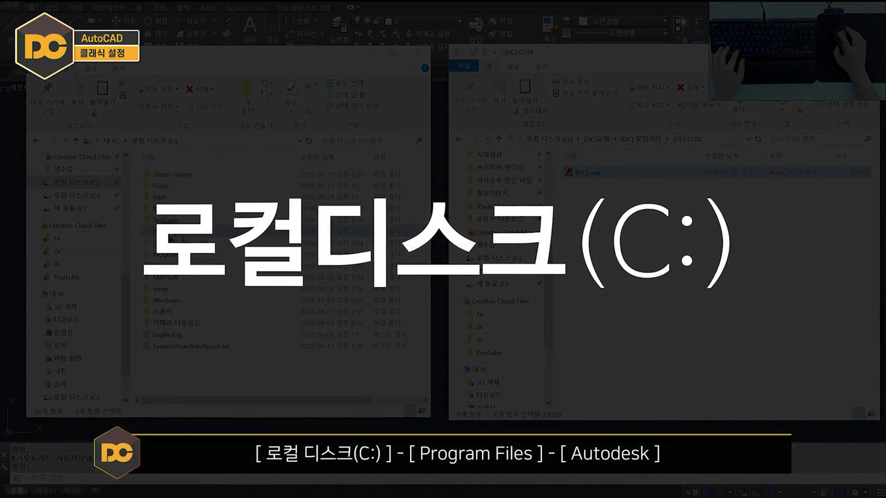
Browse to C:\Program Files\Autodesk\AutoCAD 2018\Support and select the pasted [DC].cuix file
{"action": "double_click", "coordinate": [171, 231]}
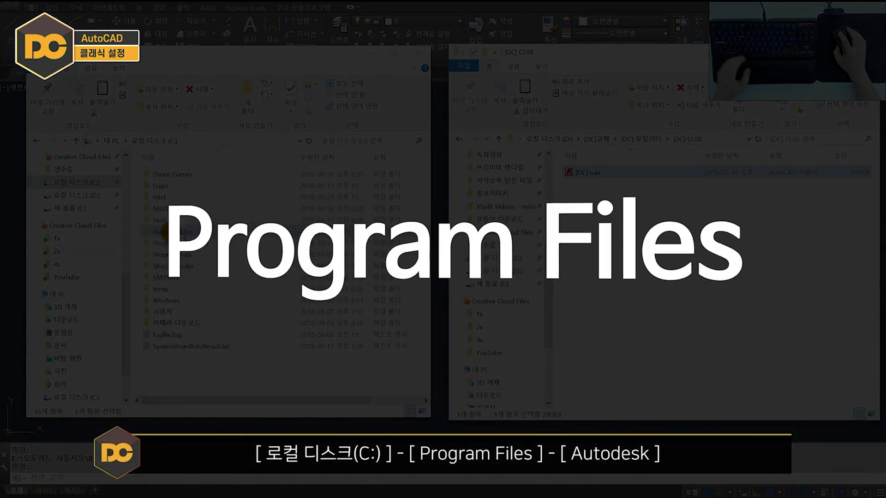
{"action": "double_click", "coordinate": [178, 208]}
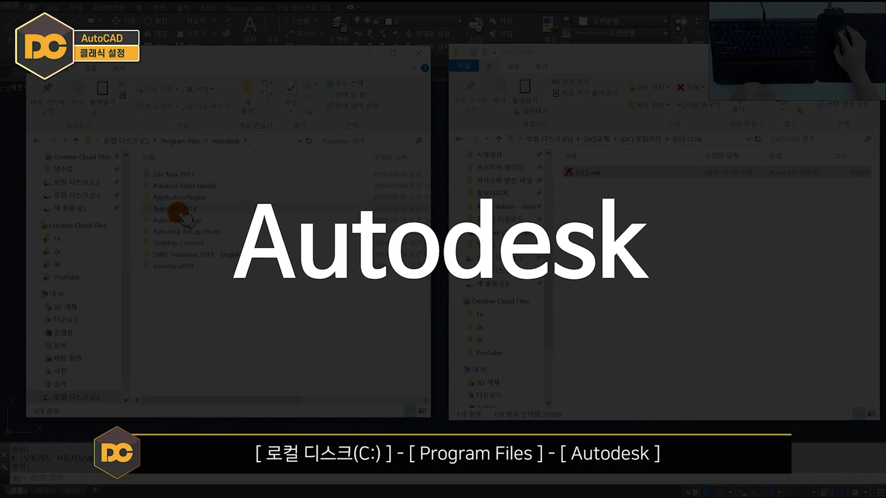
{"action": "double_click", "coordinate": [178, 210]}
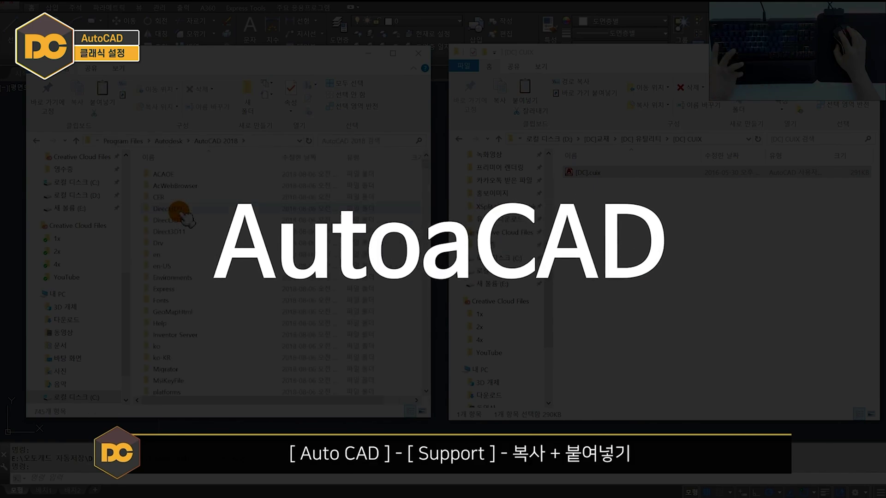
{"action": "scroll", "coordinate": [178, 209], "scroll_direction": "down", "scroll_amount": 8}
{"action": "double_click", "coordinate": [178, 209]}
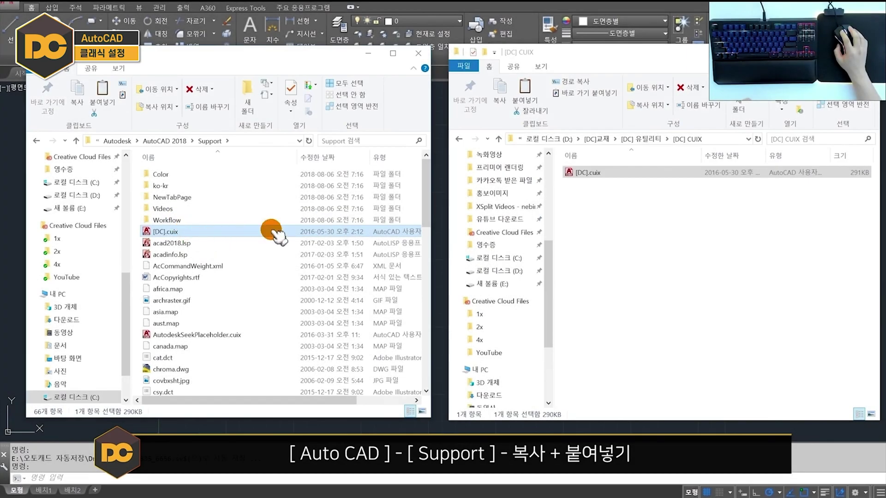
{"action": "left_click", "coordinate": [275, 231]}
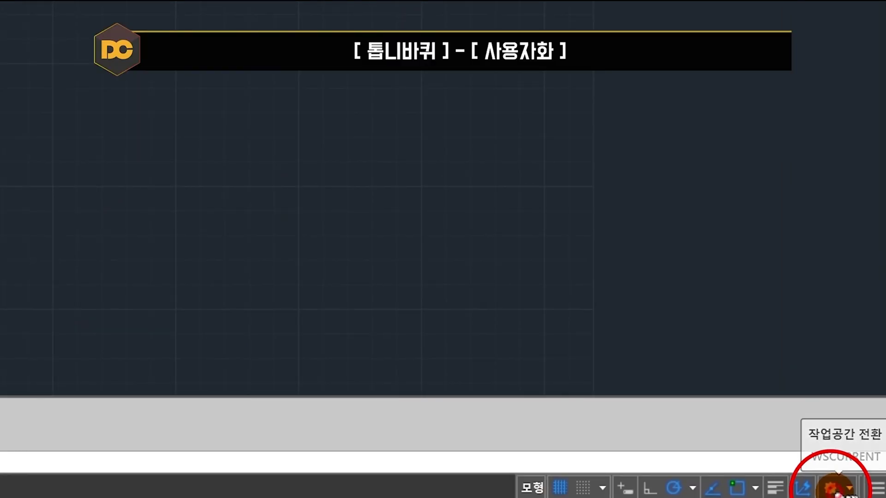
Load [DC].cuix from the Support folder into the CUI Transfer tab
{"action": "left_click", "coordinate": [838, 492]}
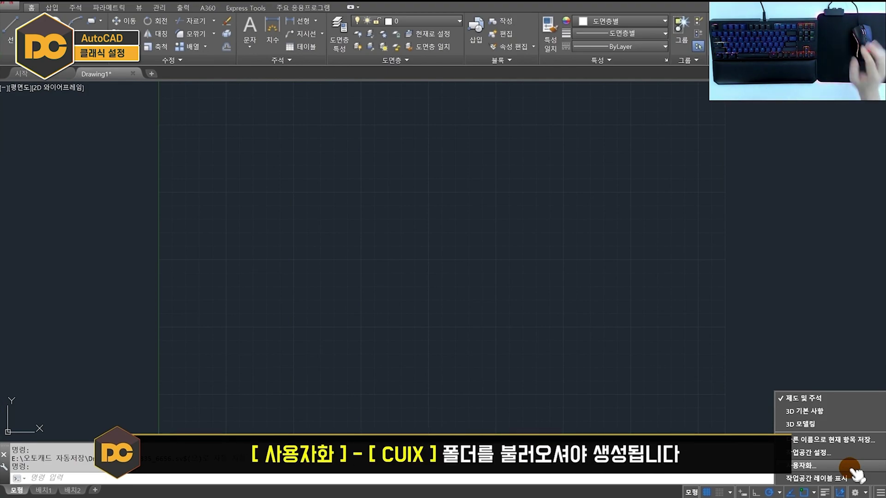
{"action": "left_click", "coordinate": [852, 466]}
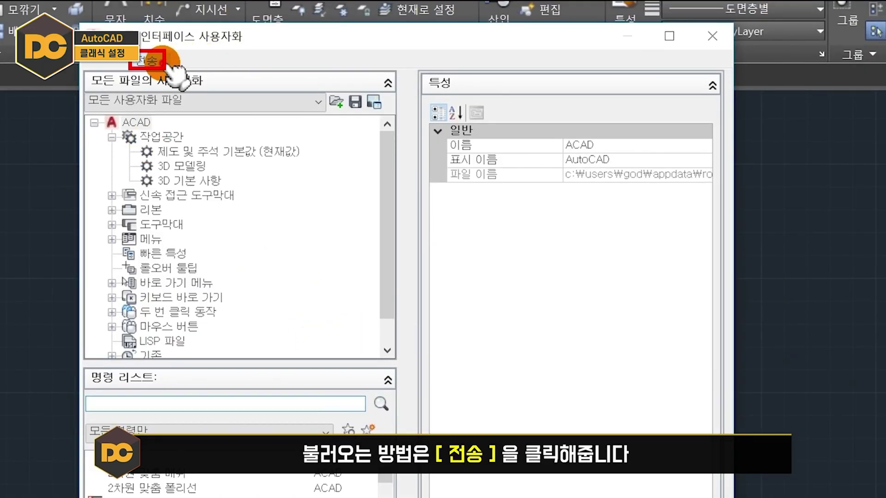
{"action": "left_click", "coordinate": [149, 60]}
{"action": "left_click", "coordinate": [359, 102]}
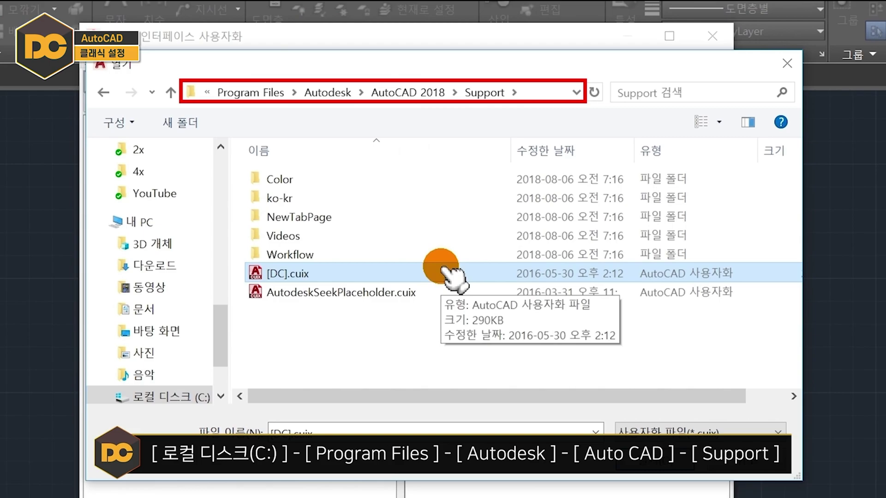
{"action": "left_click", "coordinate": [445, 273]}
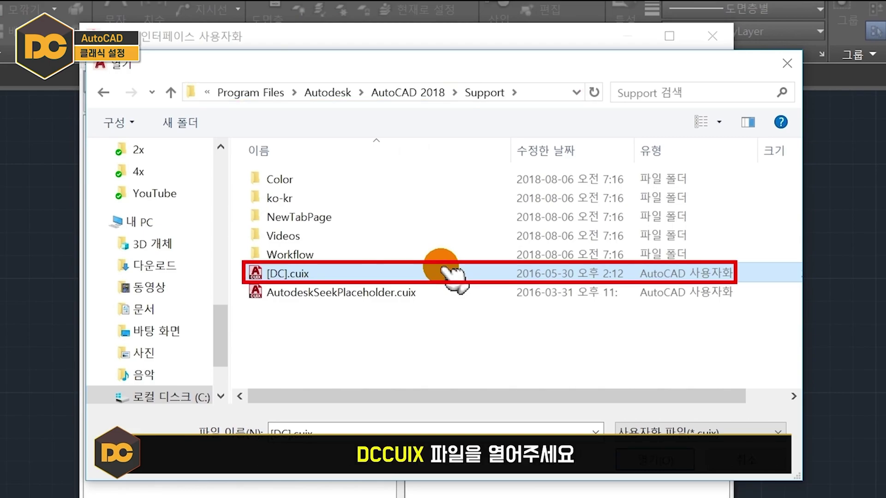
{"action": "left_click", "coordinate": [665, 462]}
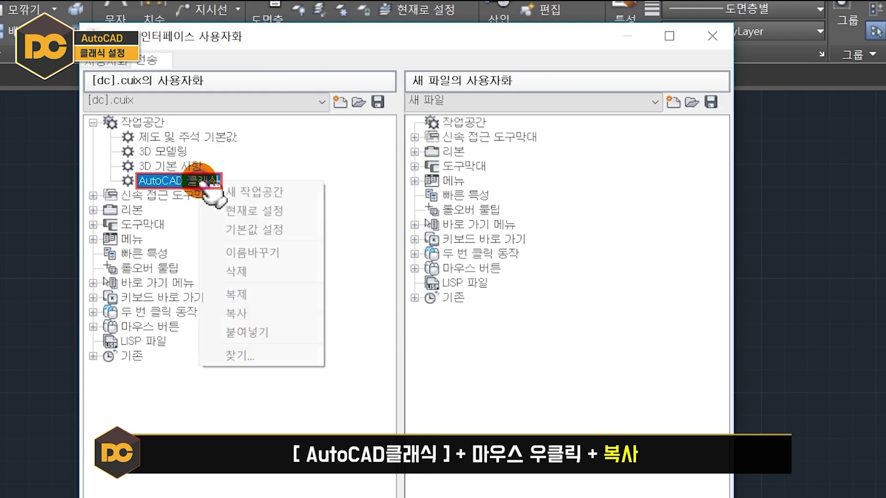
Copy the AutoCAD 클래식 workspace from [DC].cuix into the main file's Workspaces list
{"action": "right_click", "coordinate": [199, 181]}
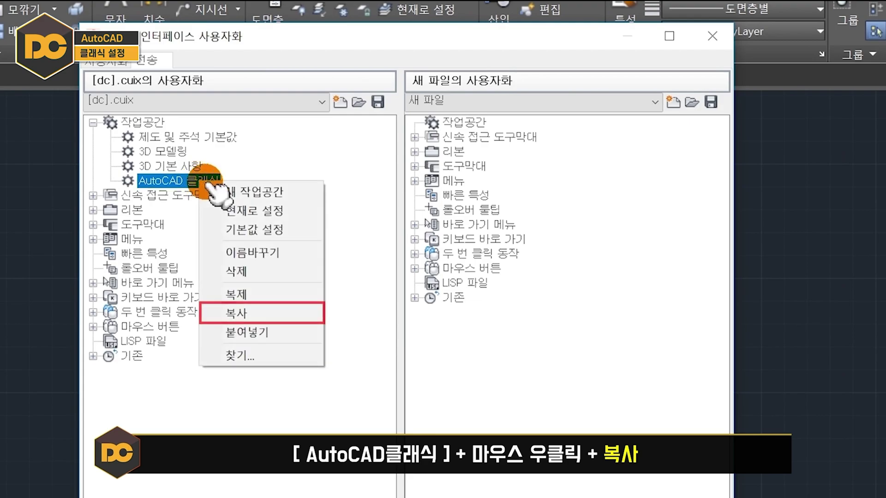
{"action": "left_click", "coordinate": [264, 310]}
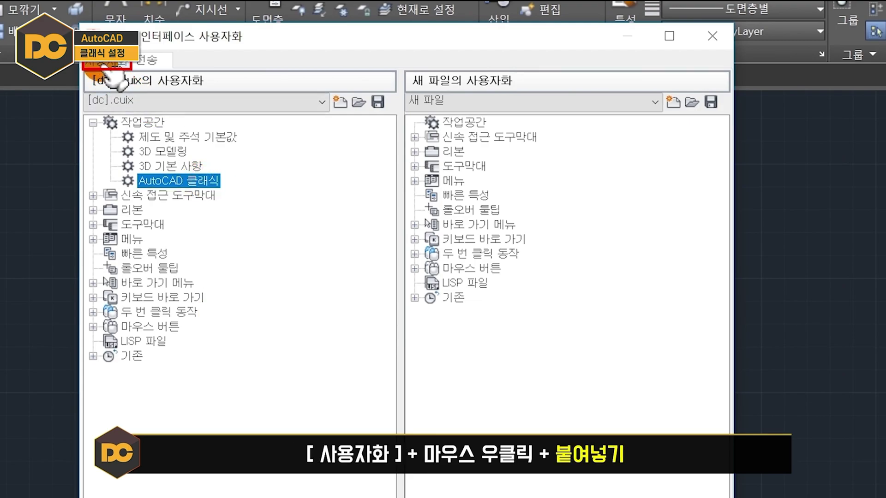
{"action": "left_click", "coordinate": [109, 62]}
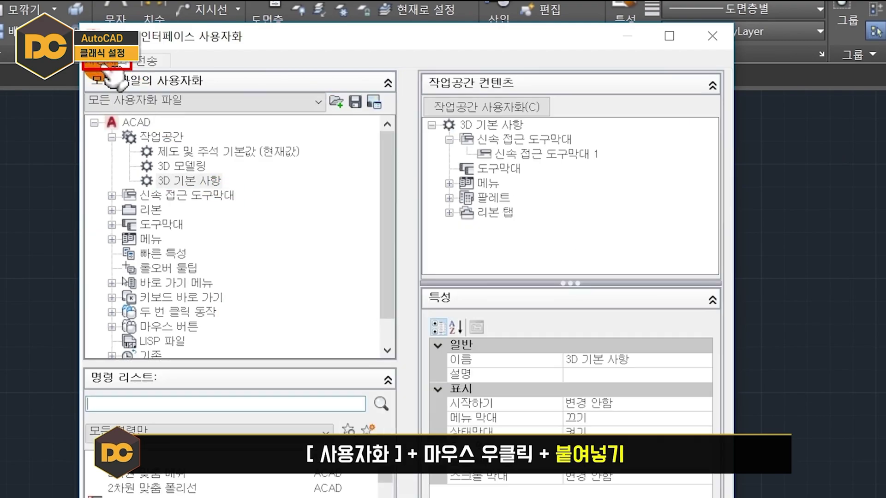
{"action": "left_click", "coordinate": [197, 183]}
{"action": "right_click", "coordinate": [154, 181]}
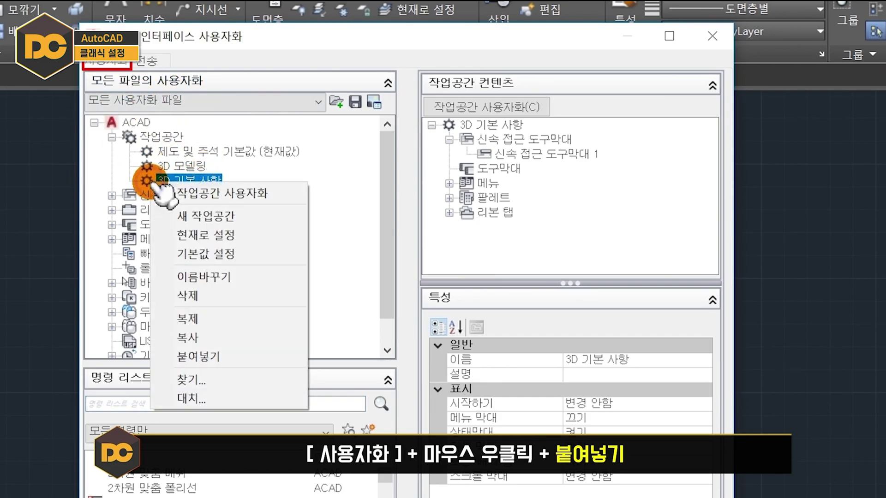
{"action": "left_click", "coordinate": [225, 357]}
{"action": "type", "text": "AutoCAD 클래식"}
{"action": "left_click", "coordinate": [187, 182]}
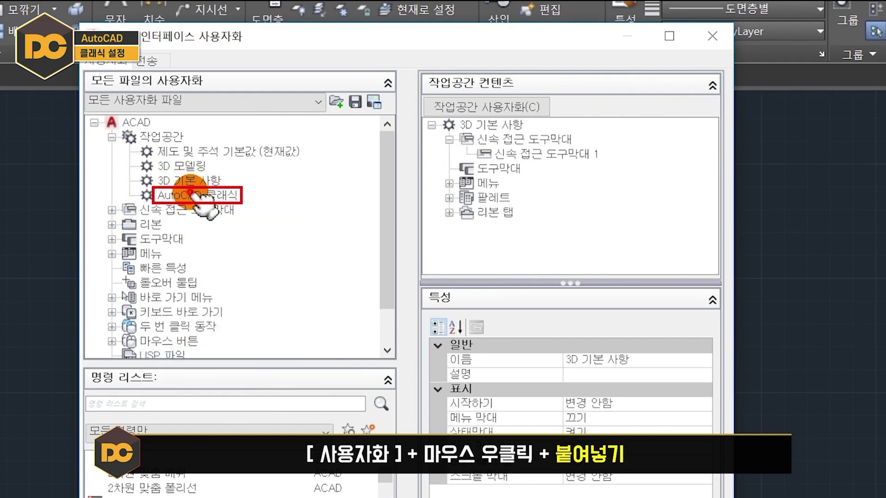
{"action": "left_click", "coordinate": [193, 196]}
Review the pasted AutoCAD 클래식 workspace and apply the customization changes
{"action": "left_click", "coordinate": [148, 60]}
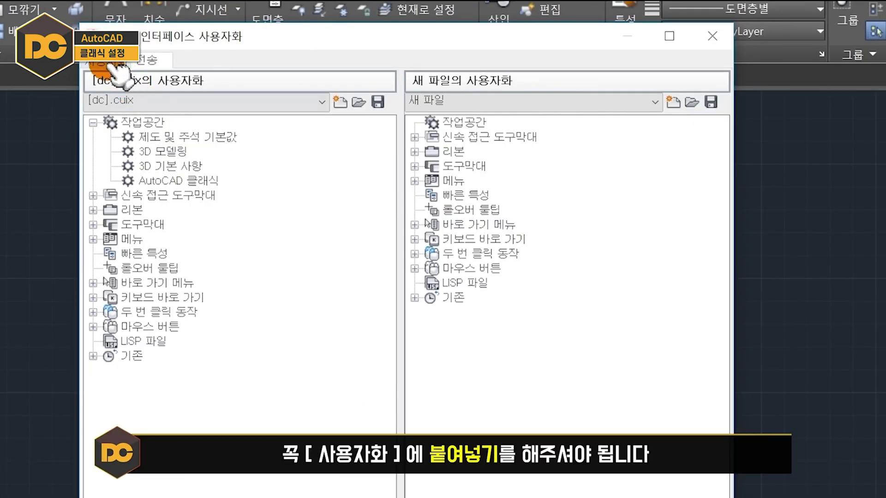
{"action": "left_click", "coordinate": [116, 61]}
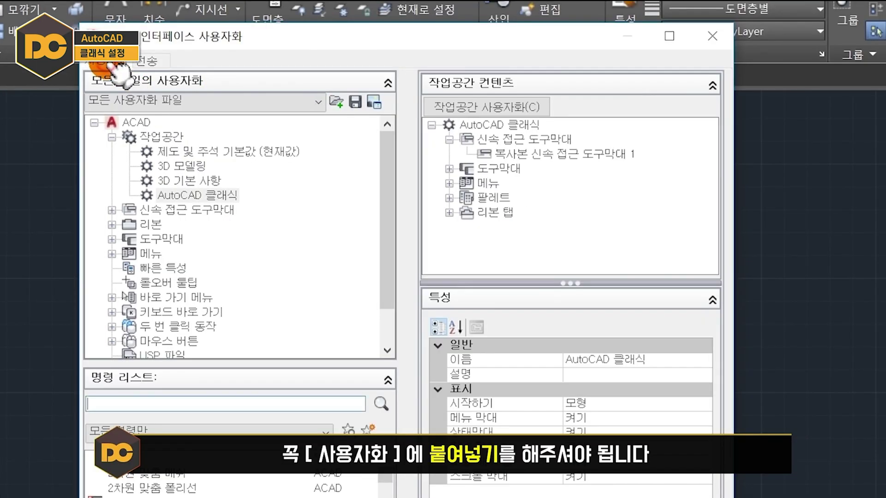
{"action": "left_click", "coordinate": [184, 196]}
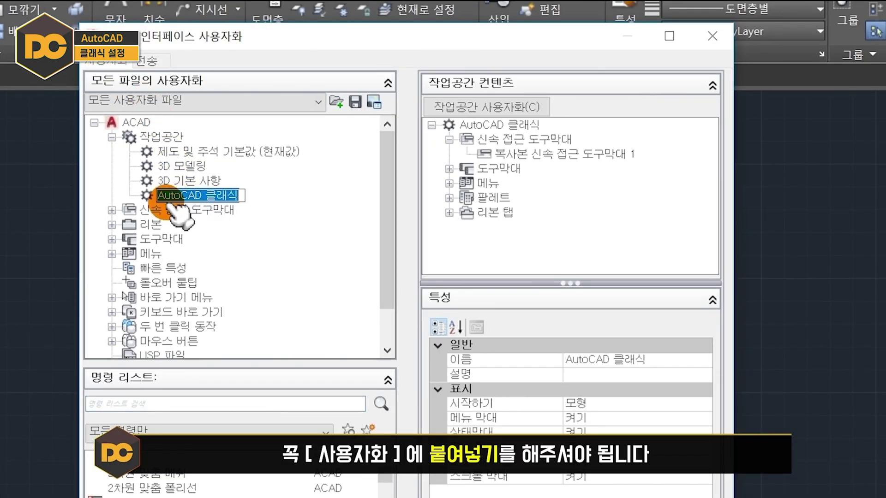
{"action": "left_click", "coordinate": [187, 181]}
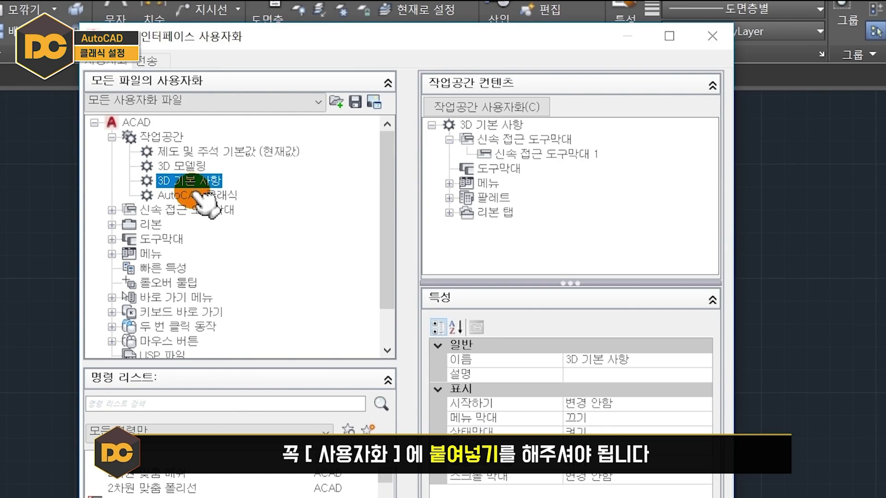
{"action": "left_click", "coordinate": [197, 195]}
{"action": "left_click_drag", "start_coordinate": [199, 193], "coordinate": [243, 220]}
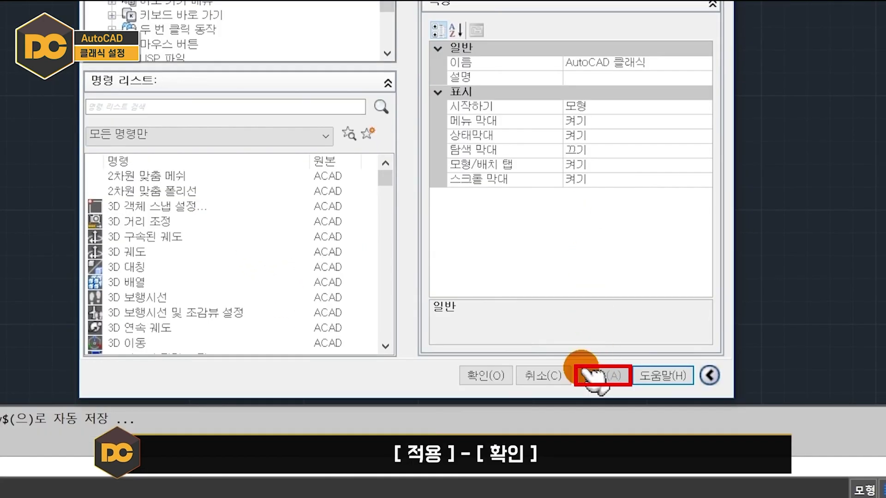
{"action": "left_click", "coordinate": [601, 375]}
Close the CUI window and switch to the AutoCAD 클래식 workspace
{"action": "left_click", "coordinate": [483, 376]}
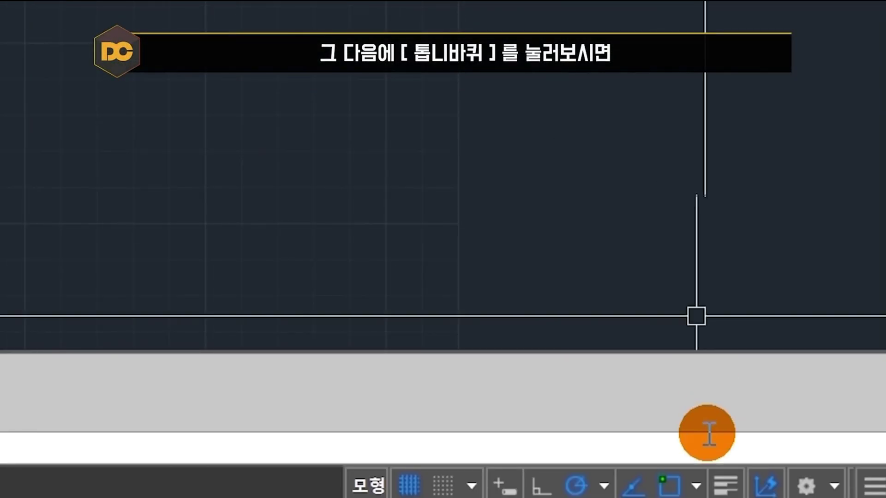
{"action": "left_click", "coordinate": [810, 479]}
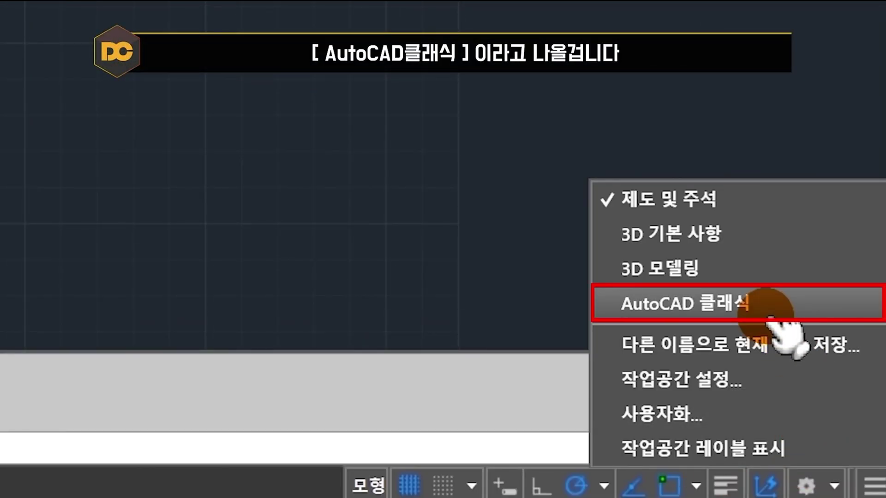
{"action": "left_click", "coordinate": [767, 316]}
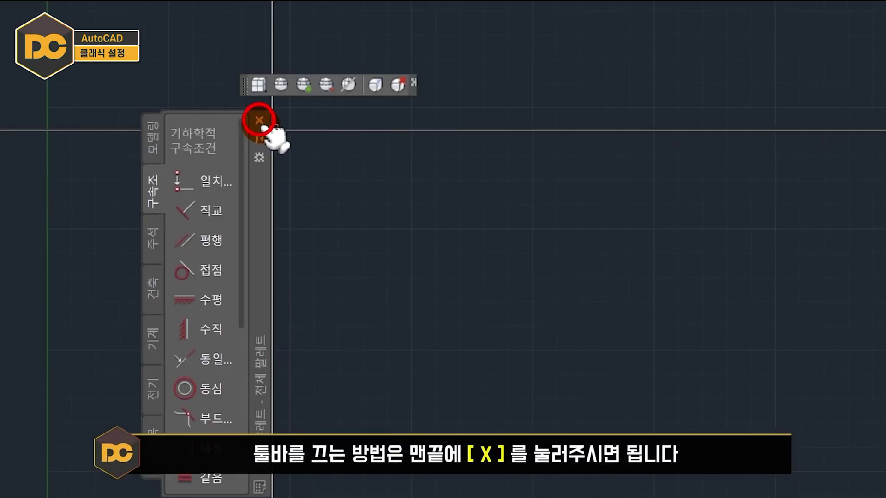
Close the constraint palette and the docked Draw, Modify and Draw Order toolbars
{"action": "left_click", "coordinate": [259, 121]}
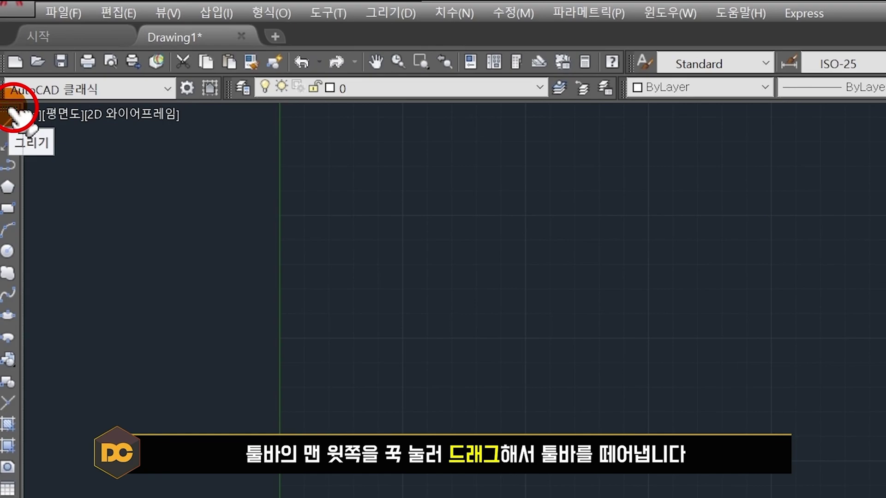
{"action": "left_click_drag", "start_coordinate": [18, 117], "coordinate": [589, 245]}
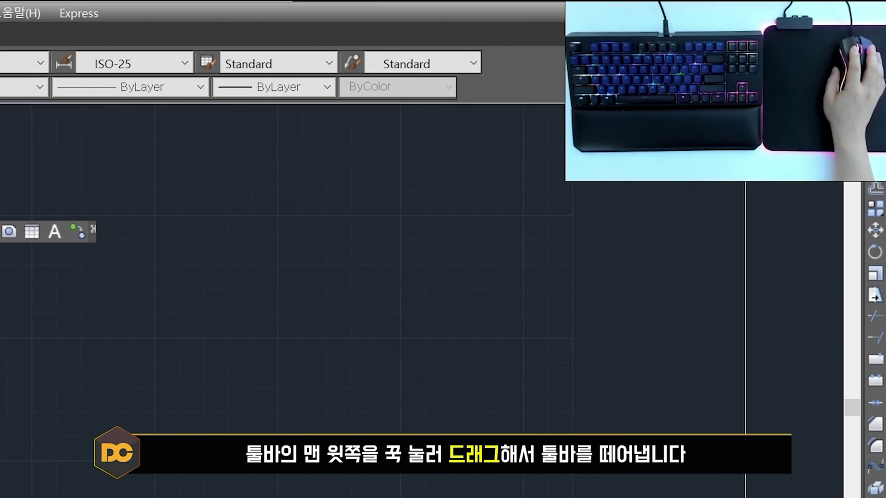
{"action": "left_click_drag", "start_coordinate": [875, 184], "coordinate": [376, 307]}
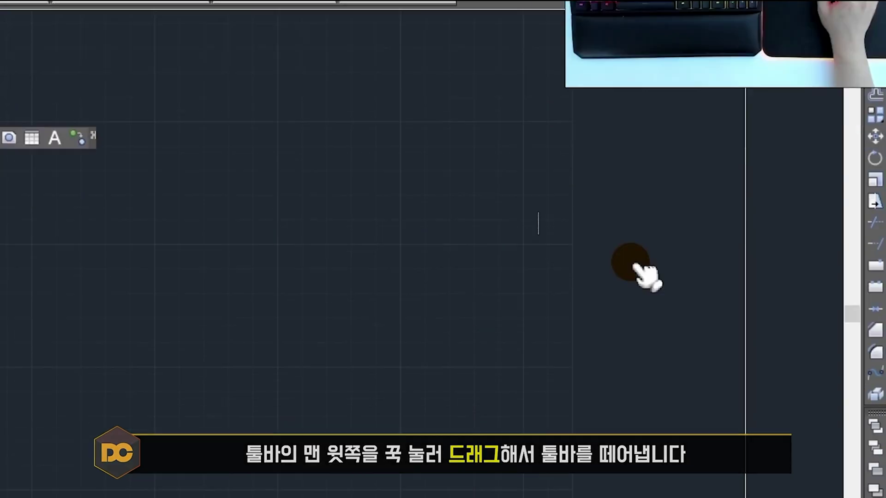
{"action": "left_click_drag", "start_coordinate": [875, 226], "coordinate": [214, 139]}
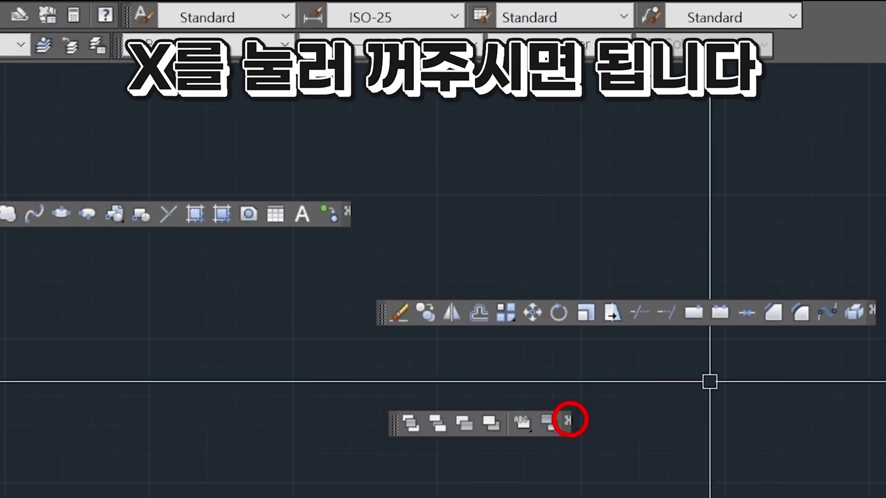
{"action": "left_click", "coordinate": [616, 359]}
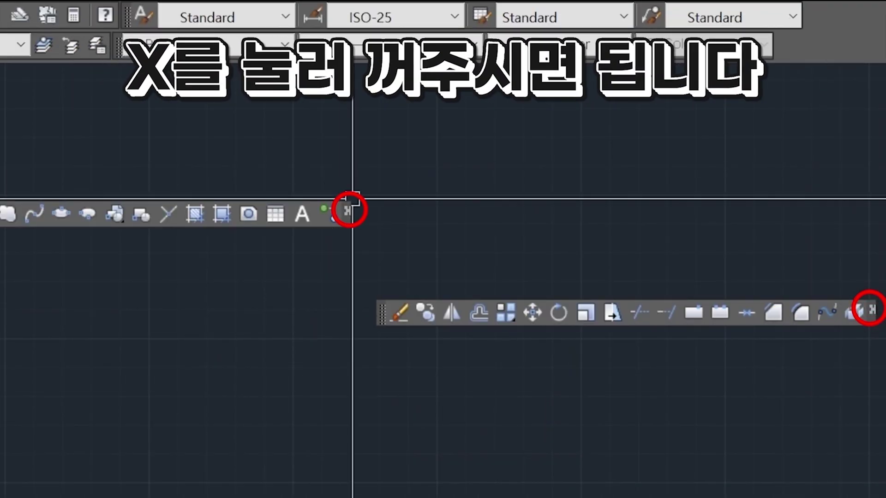
{"action": "left_click", "coordinate": [348, 212]}
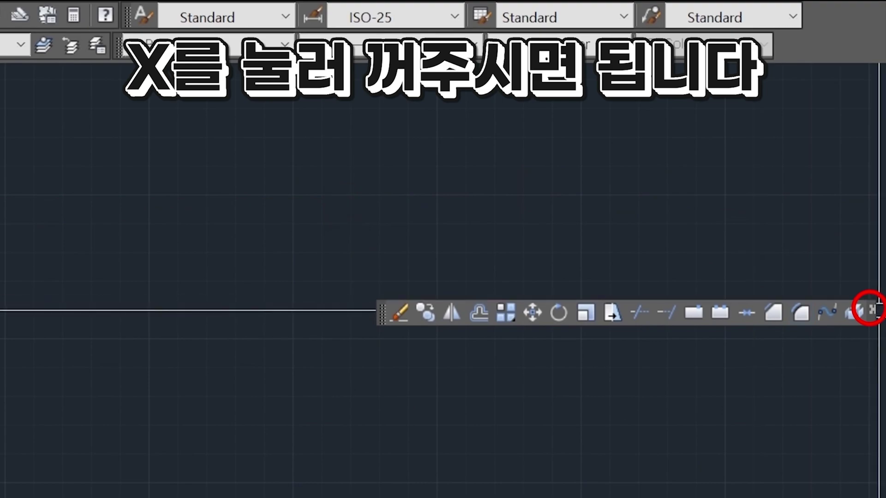
{"action": "left_click", "coordinate": [871, 309]}
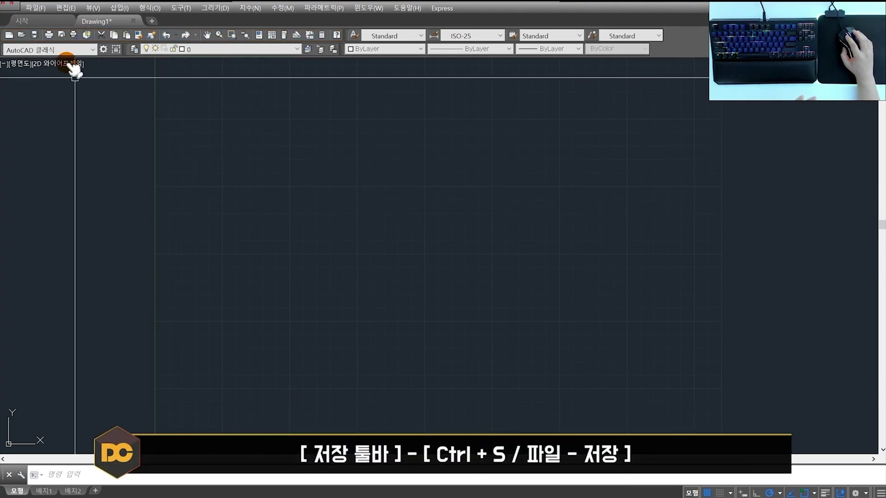
Undock the Standard file, print and clipboard toolbar and close it
{"action": "left_click", "coordinate": [41, 8]}
{"action": "left_click", "coordinate": [312, 107]}
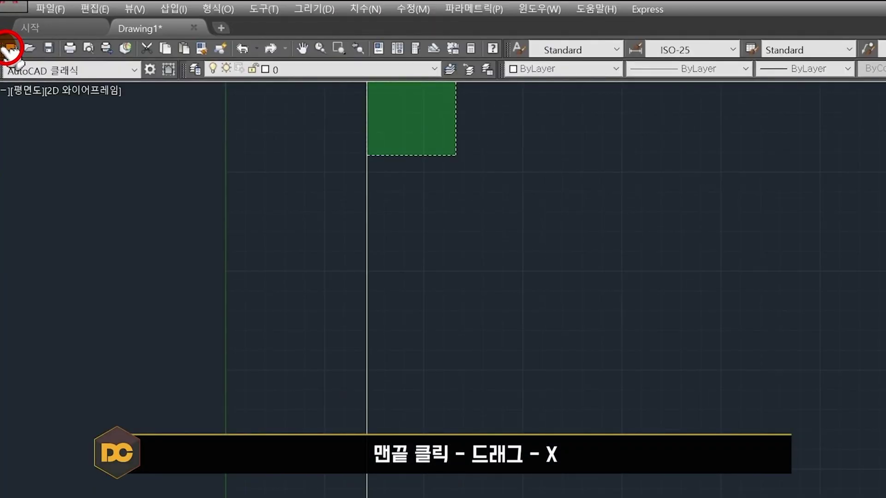
{"action": "left_click_drag", "start_coordinate": [9, 48], "coordinate": [362, 317]}
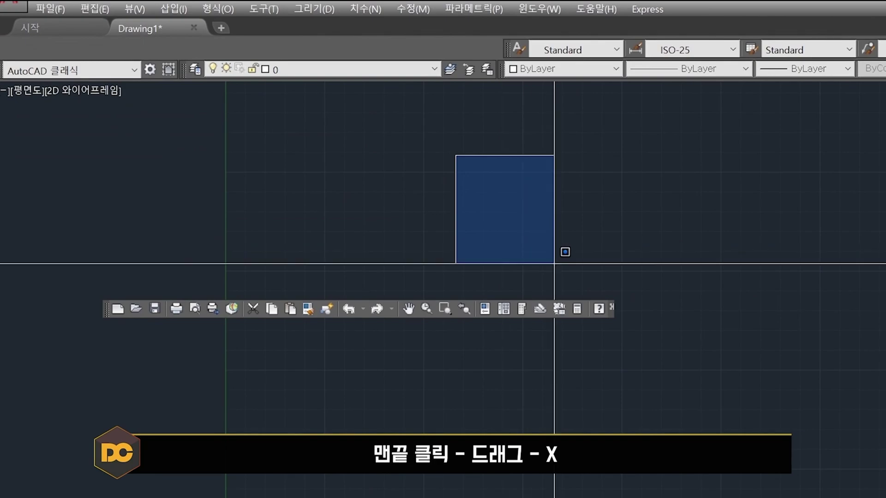
{"action": "left_click", "coordinate": [612, 305]}
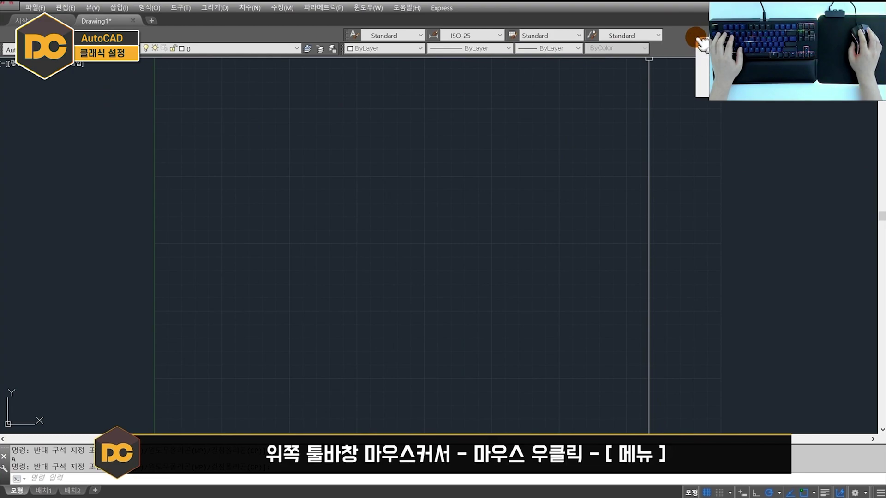
Bring up the toolbar list to turn on the Dimension and Layers II toolbars
{"action": "right_click", "coordinate": [648, 44]}
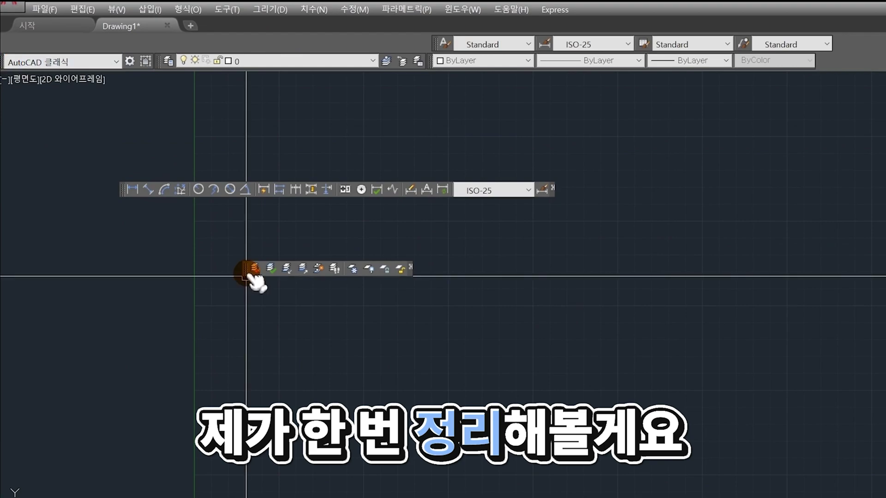
Dock Layers II, Styles, Properties in row one; Layers, Dimension in row two; close Workspaces
{"action": "mouse_move", "coordinate": [252, 249]}
{"action": "left_mouse_down"}
{"action": "mouse_move", "coordinate": [69, 46]}
{"action": "mouse_move", "coordinate": [87, 46]}
{"action": "left_mouse_up"}
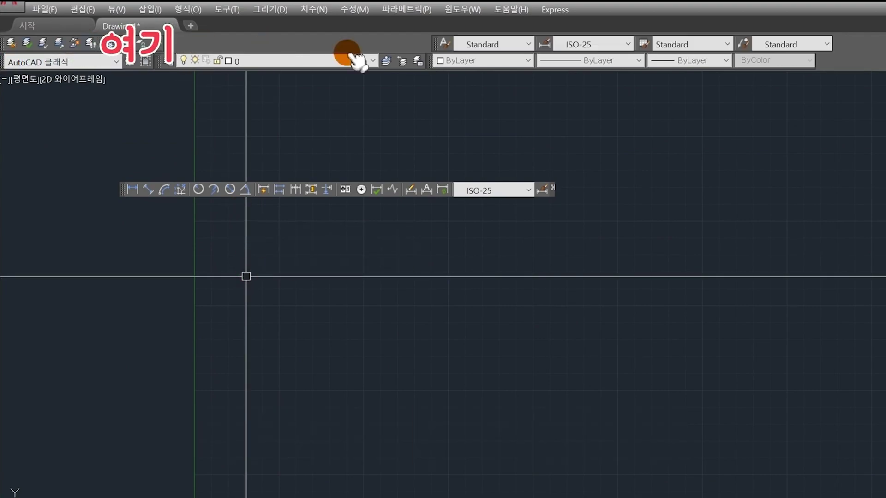
{"action": "left_click_drag", "start_coordinate": [436, 44], "coordinate": [169, 44]}
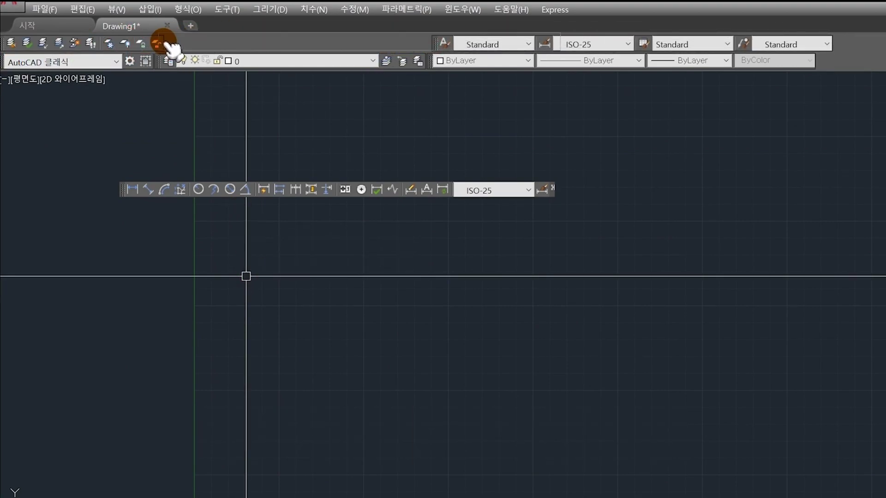
{"action": "left_click_drag", "start_coordinate": [439, 70], "coordinate": [510, 61]}
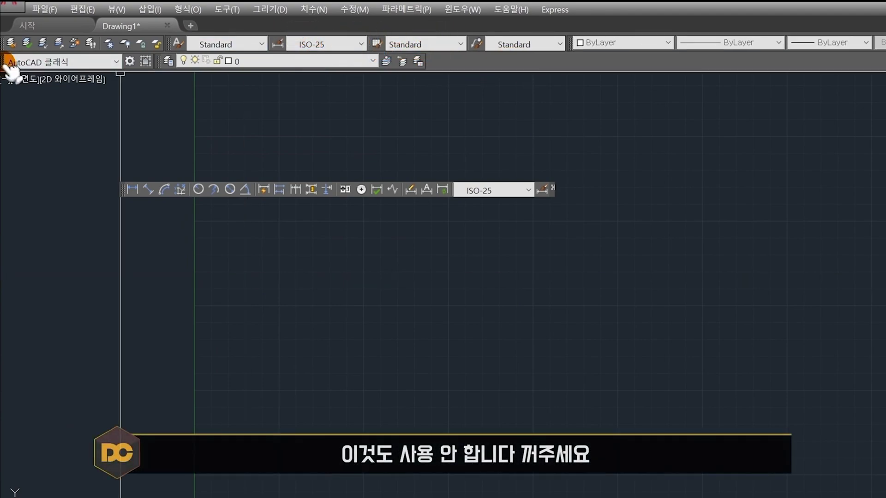
{"action": "left_click_drag", "start_coordinate": [150, 61], "coordinate": [332, 146]}
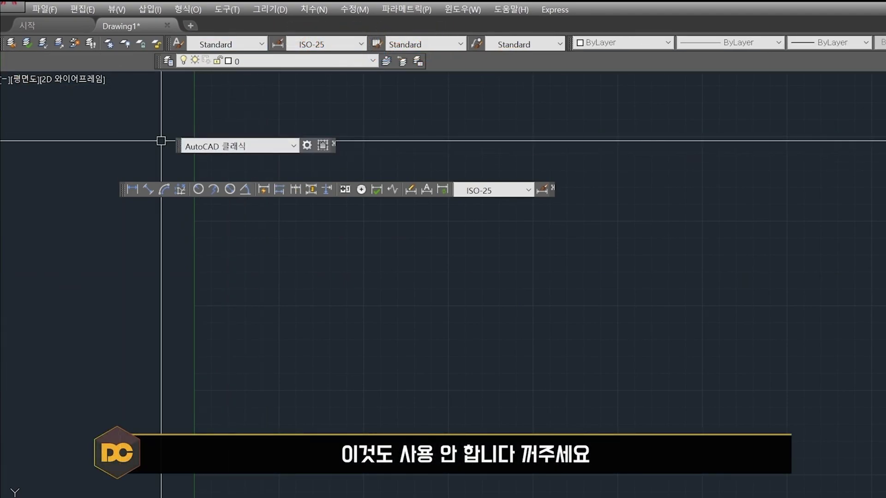
{"action": "left_click", "coordinate": [333, 144]}
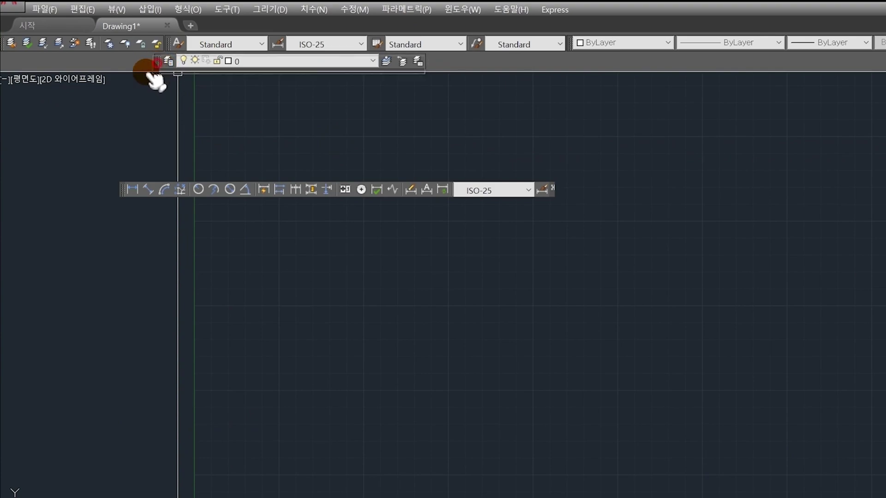
{"action": "left_click_drag", "start_coordinate": [156, 78], "coordinate": [11, 65]}
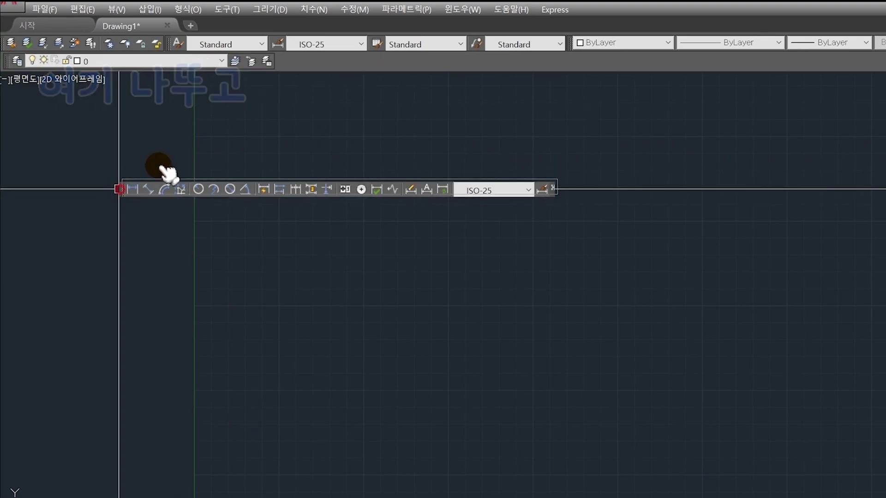
{"action": "left_click_drag", "start_coordinate": [164, 170], "coordinate": [352, 65]}
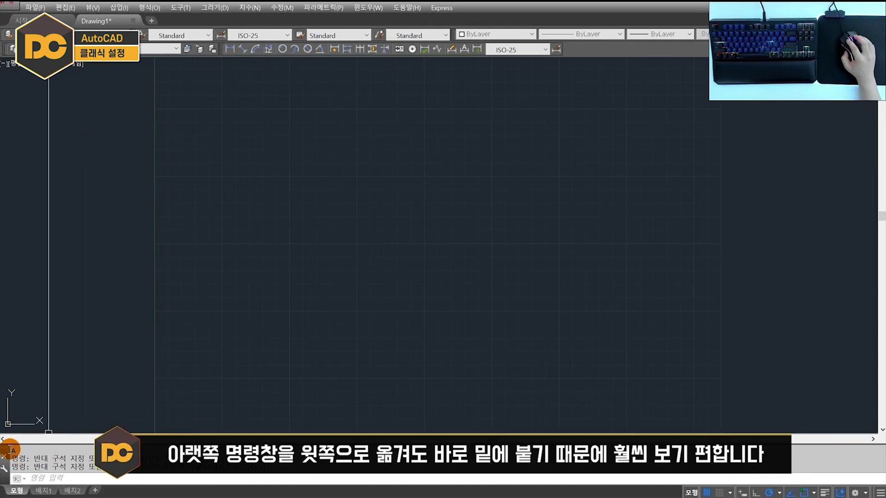
Dock the command line beneath the menu bar and cancel the pending command
{"action": "mouse_move", "coordinate": [10, 455]}
{"action": "left_mouse_down"}
{"action": "mouse_move", "coordinate": [174, 192]}
{"action": "mouse_move", "coordinate": [173, 28]}
{"action": "left_mouse_up"}
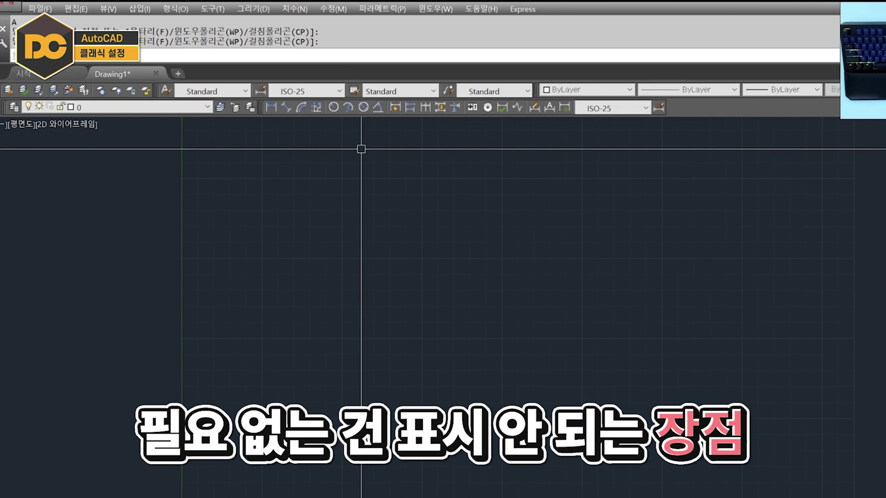
{"action": "key", "text": "Escape"}
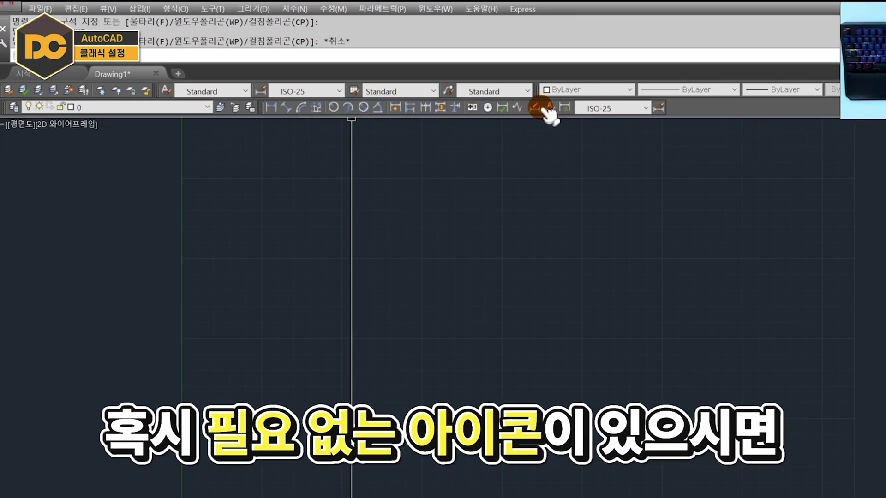
In the CUI, replace the Dimension toolbar's 치수 편집 button with 3D 궤도
{"action": "right_click", "coordinate": [696, 113]}
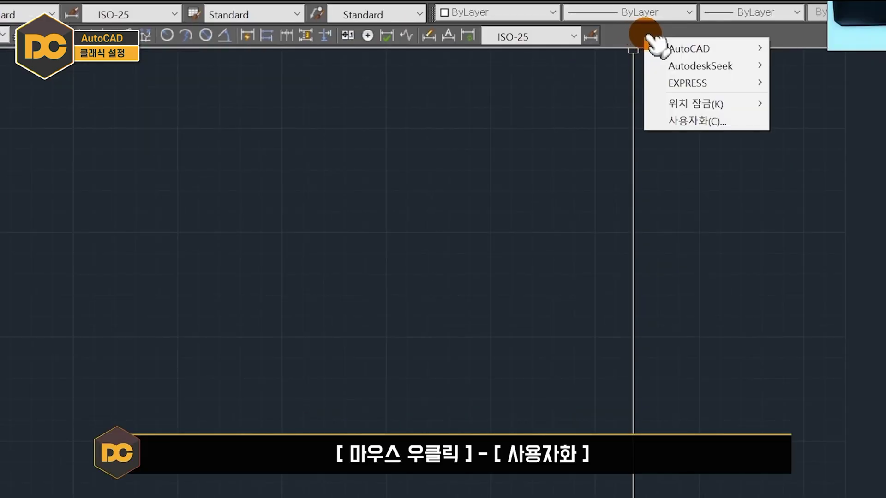
{"action": "left_click", "coordinate": [696, 121]}
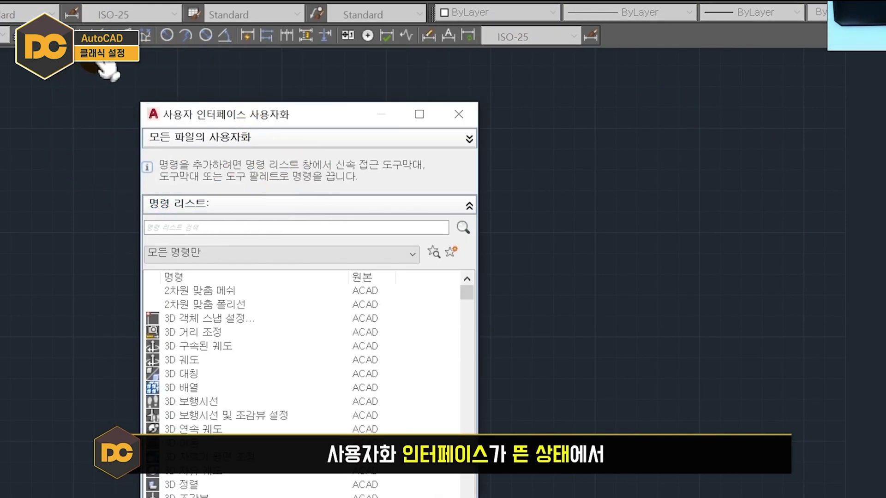
{"action": "left_click", "coordinate": [430, 36]}
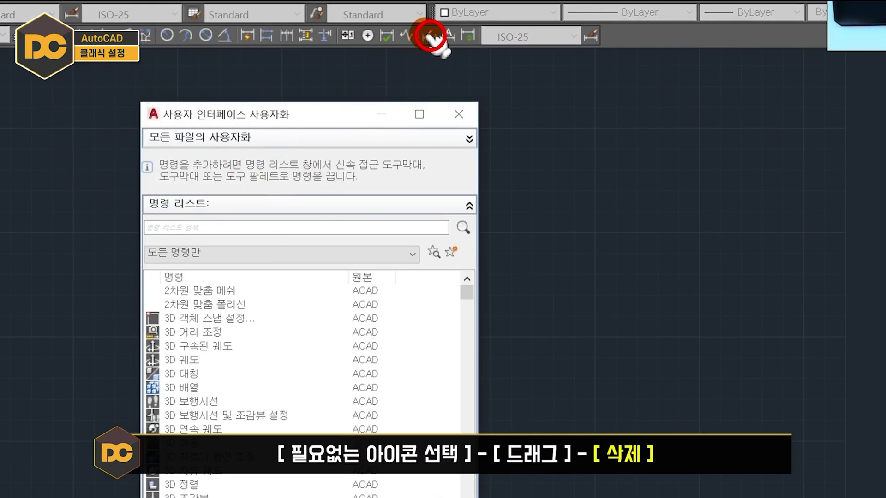
{"action": "left_click_drag", "start_coordinate": [516, 111], "coordinate": [525, 119]}
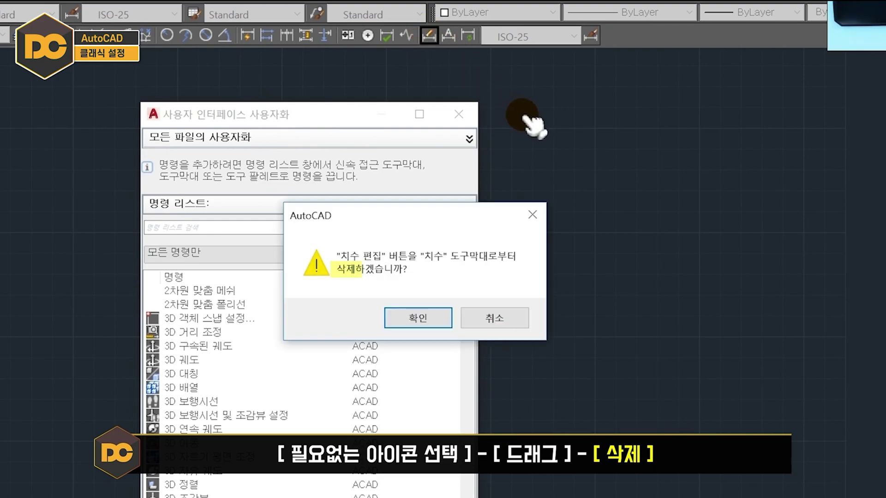
{"action": "left_click", "coordinate": [432, 319]}
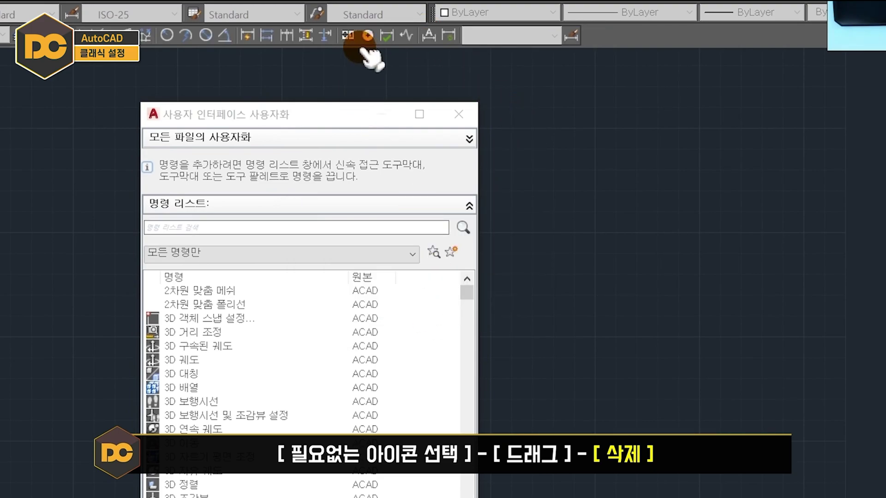
{"action": "left_click", "coordinate": [183, 360]}
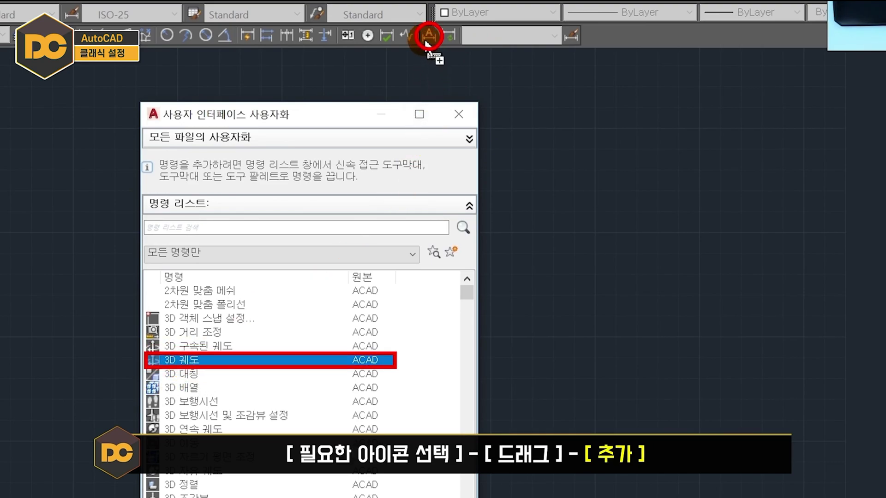
{"action": "left_click_drag", "start_coordinate": [427, 44], "coordinate": [428, 40]}
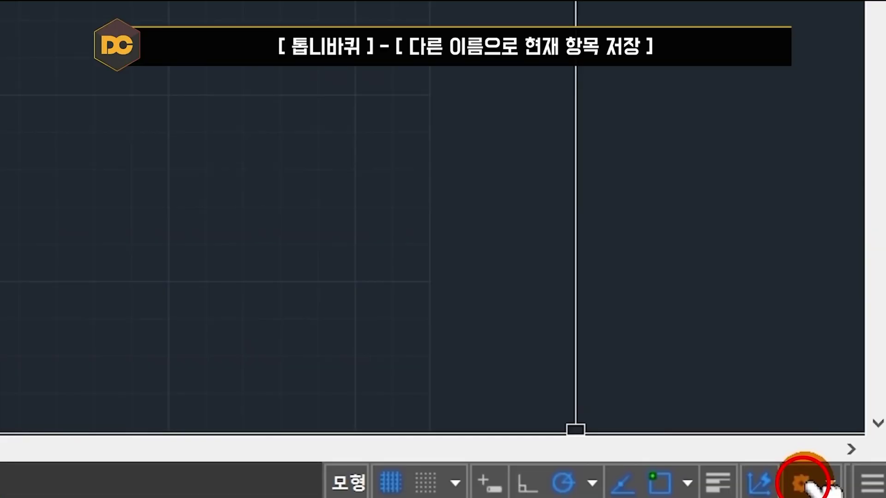
Save the current interface layout as the workspace 'dc' via the status-bar gear menu
{"action": "left_click", "coordinate": [856, 493]}
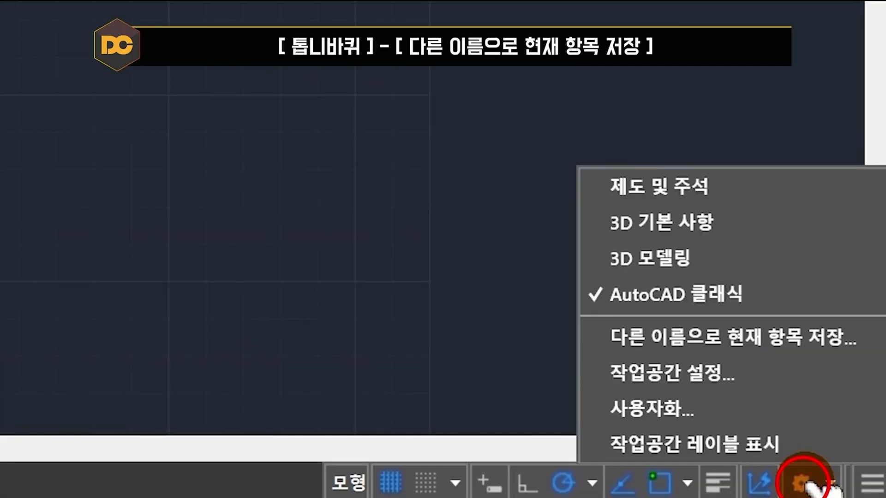
{"action": "left_click", "coordinate": [748, 356]}
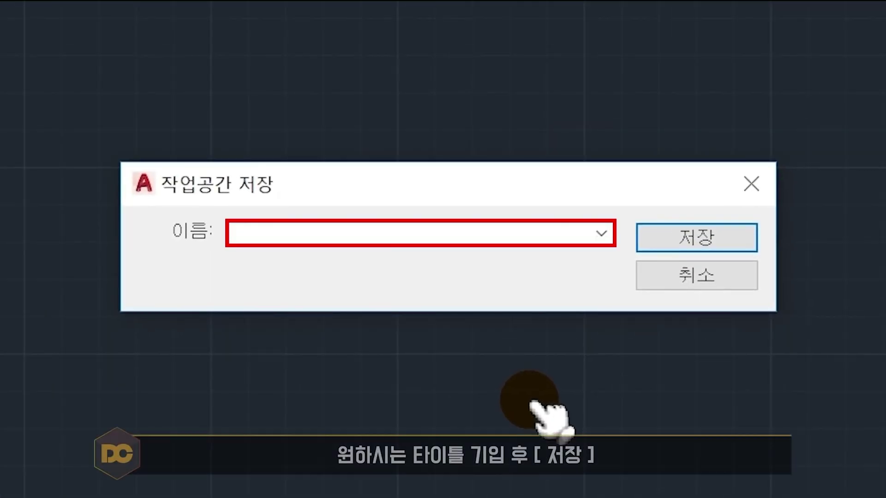
{"action": "type", "text": "dc"}
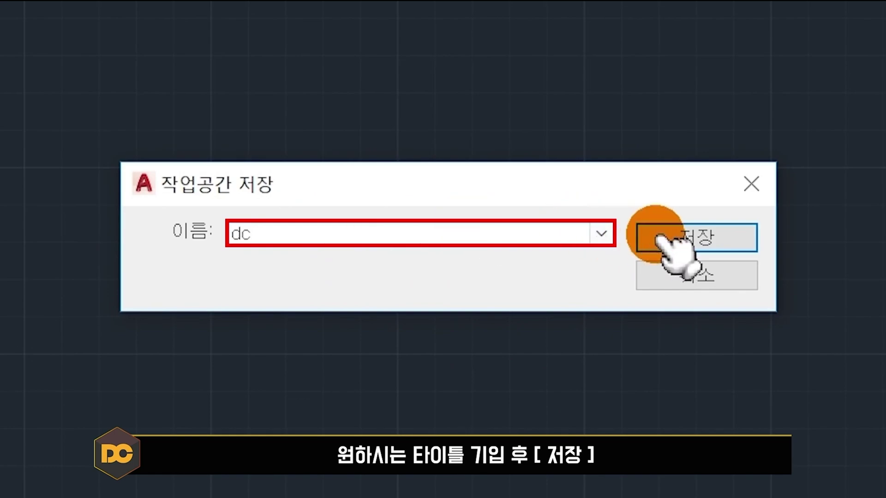
{"action": "left_click", "coordinate": [688, 240]}
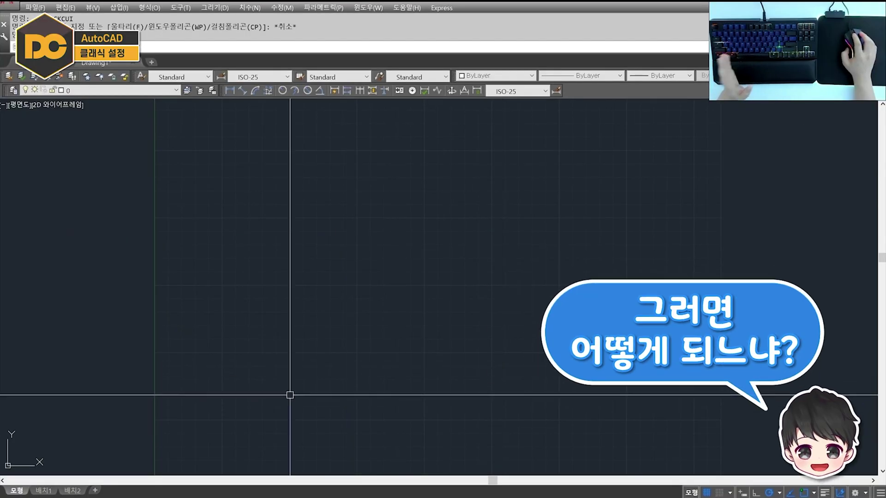
Switch the workspace to 3D Basics, then back to the stock AutoCAD Classic layout
{"action": "left_click", "coordinate": [855, 493]}
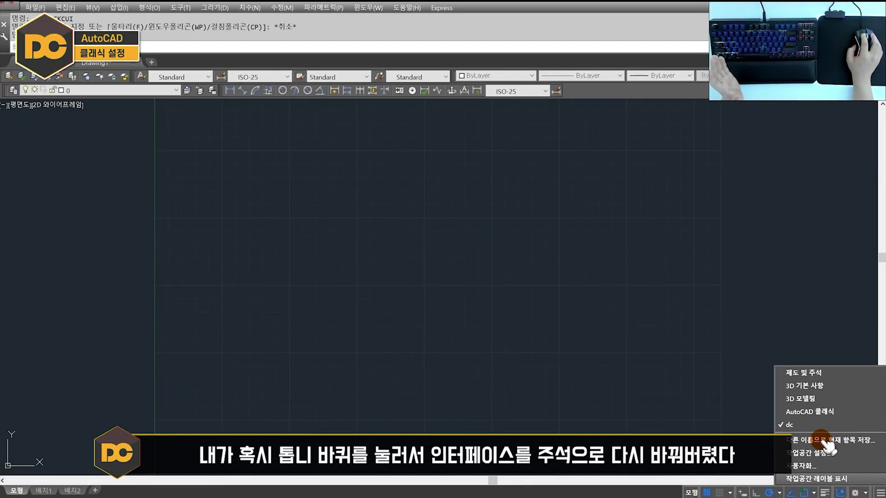
{"action": "left_click", "coordinate": [808, 388]}
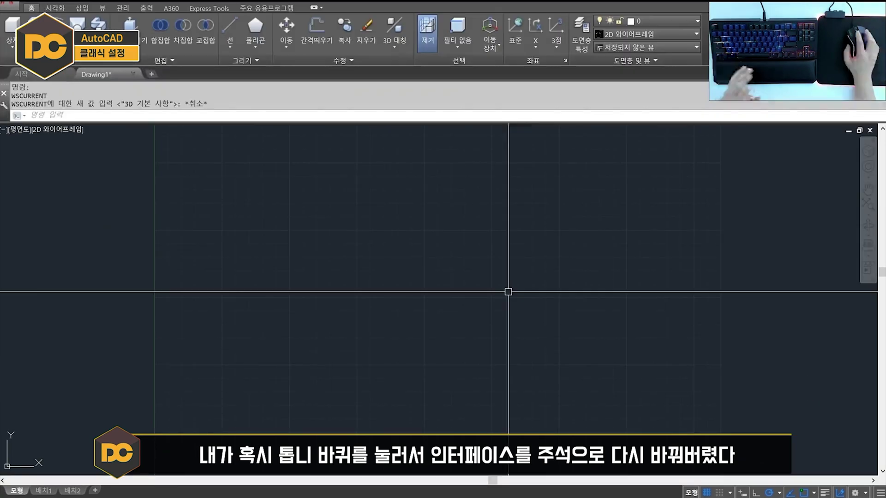
{"action": "left_click", "coordinate": [855, 493]}
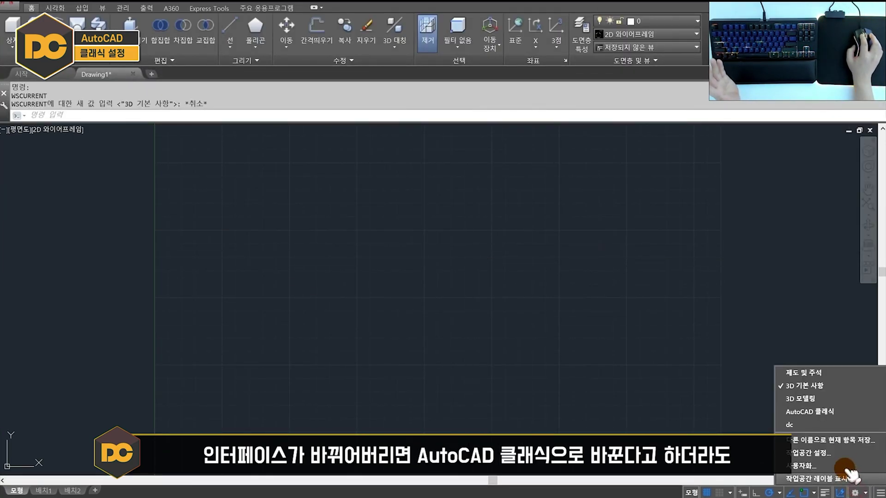
{"action": "left_click", "coordinate": [844, 413]}
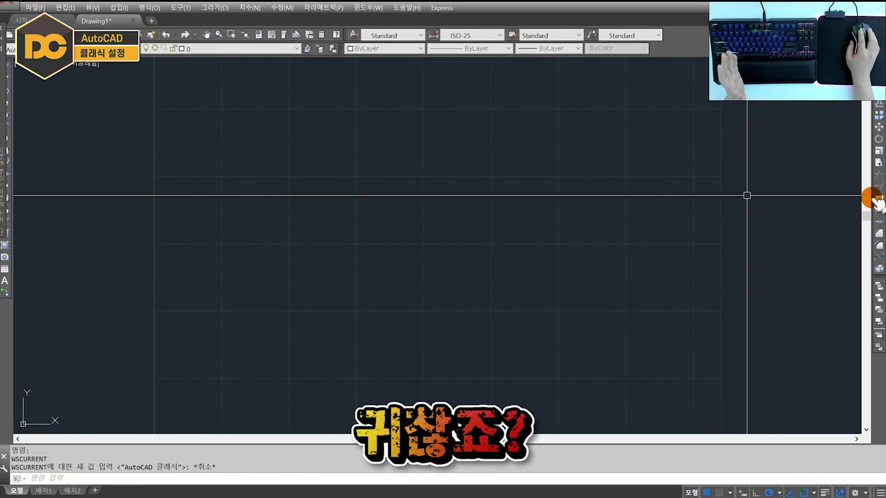
{"action": "left_click", "coordinate": [825, 492]}
{"action": "left_click", "coordinate": [858, 493]}
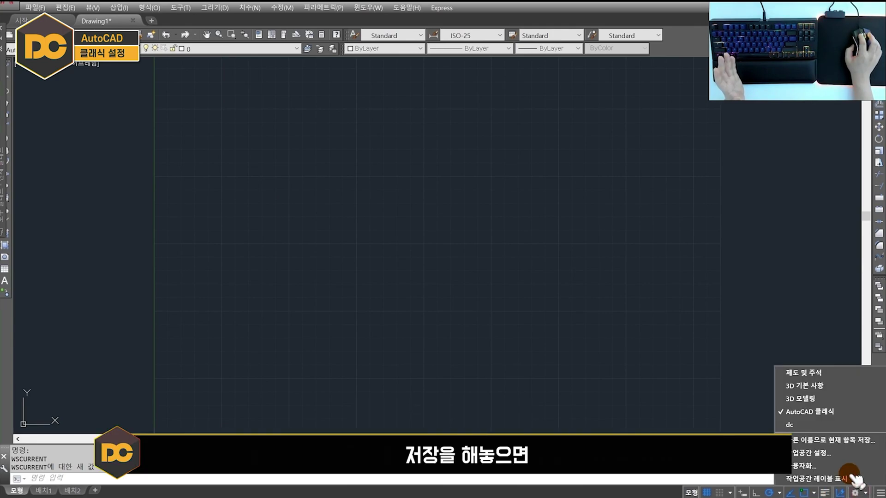
{"action": "left_click", "coordinate": [801, 421]}
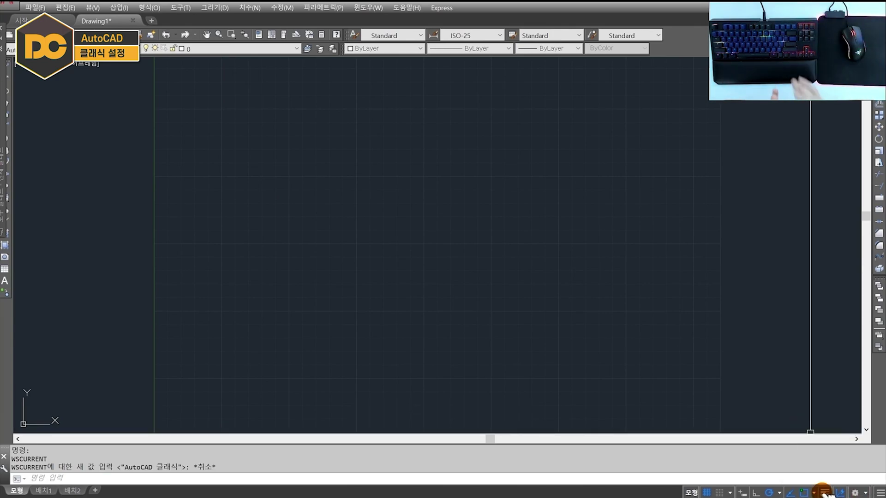